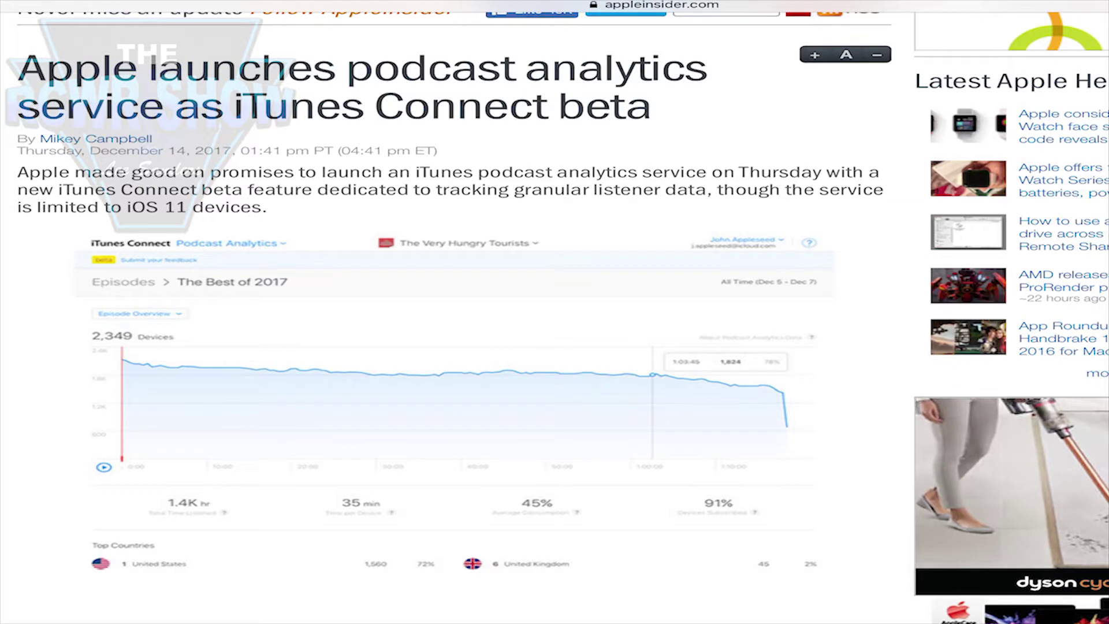
# Read the AppleInsider article about Apple's podcast analytics service and follow its podcast upload link.
pyautogui.scroll(-3, 554, 312)
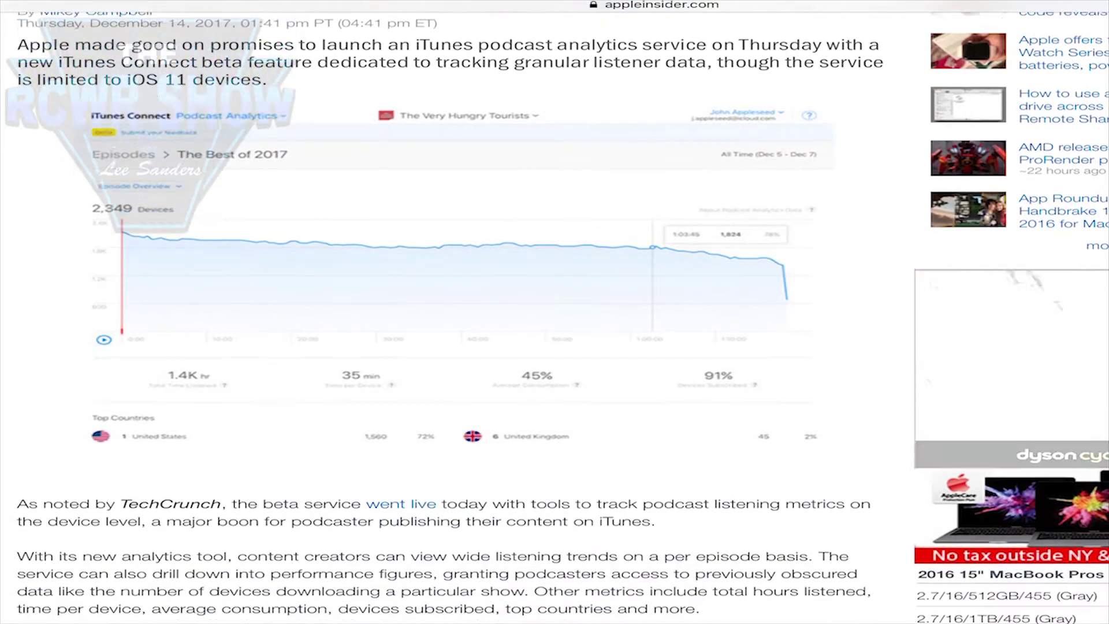
pyautogui.scroll(-6, 555, 311)
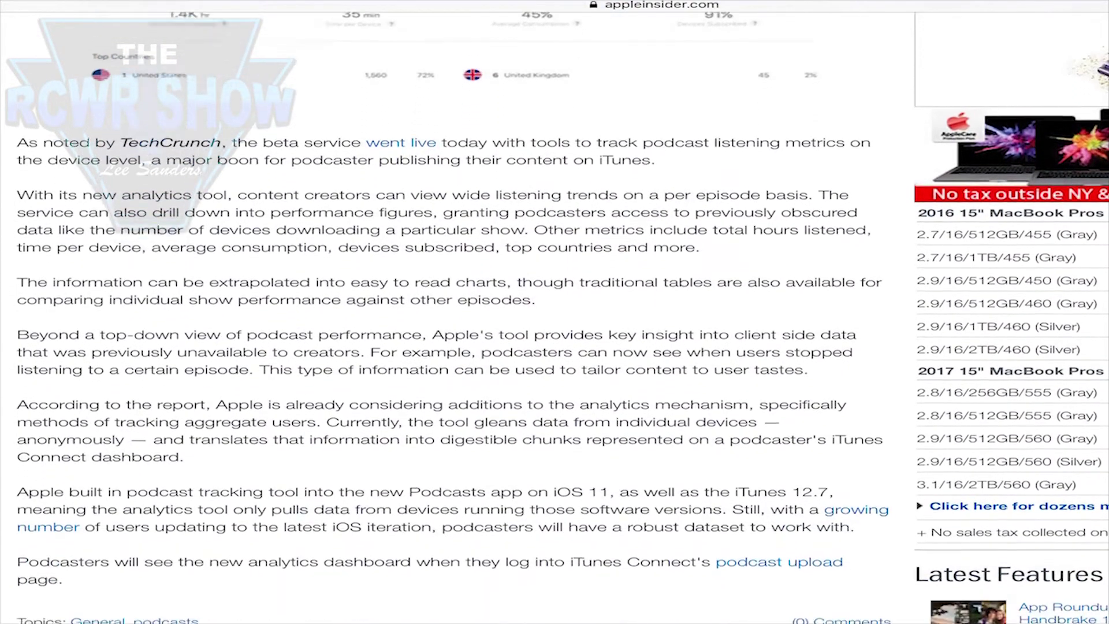
pyautogui.scroll(-2, 555, 312)
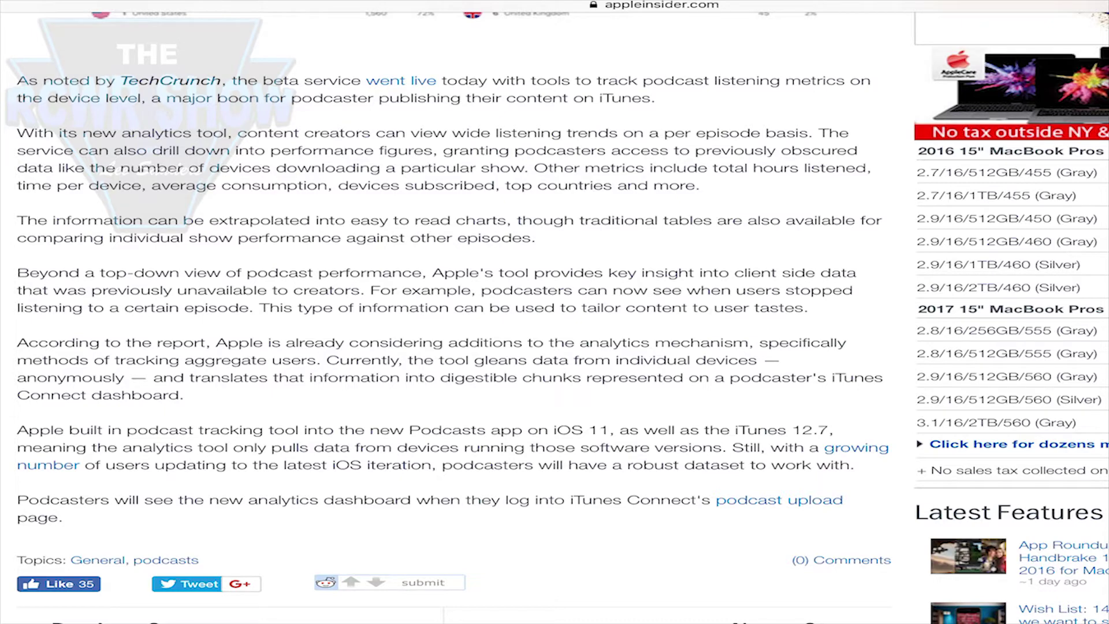
pyautogui.scroll(-5, 554, 318)
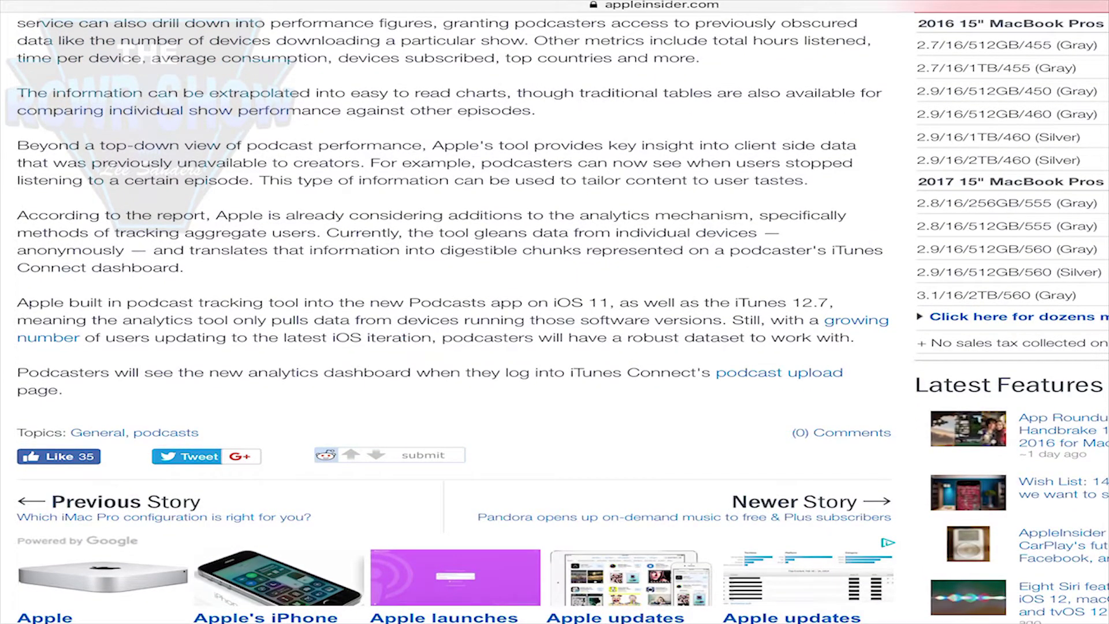
pyautogui.click(779, 372)
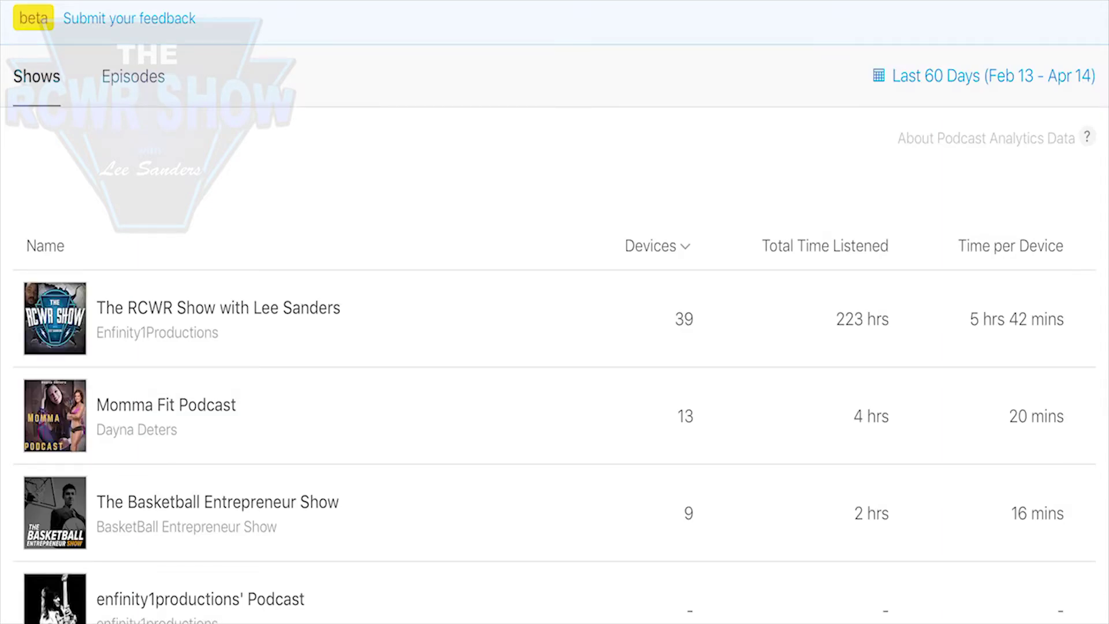
# Open the overview of The RCWR Show and view the explanations of Devices, Total Time Listened and Time per Device.
pyautogui.scroll(-3, 555, 311)
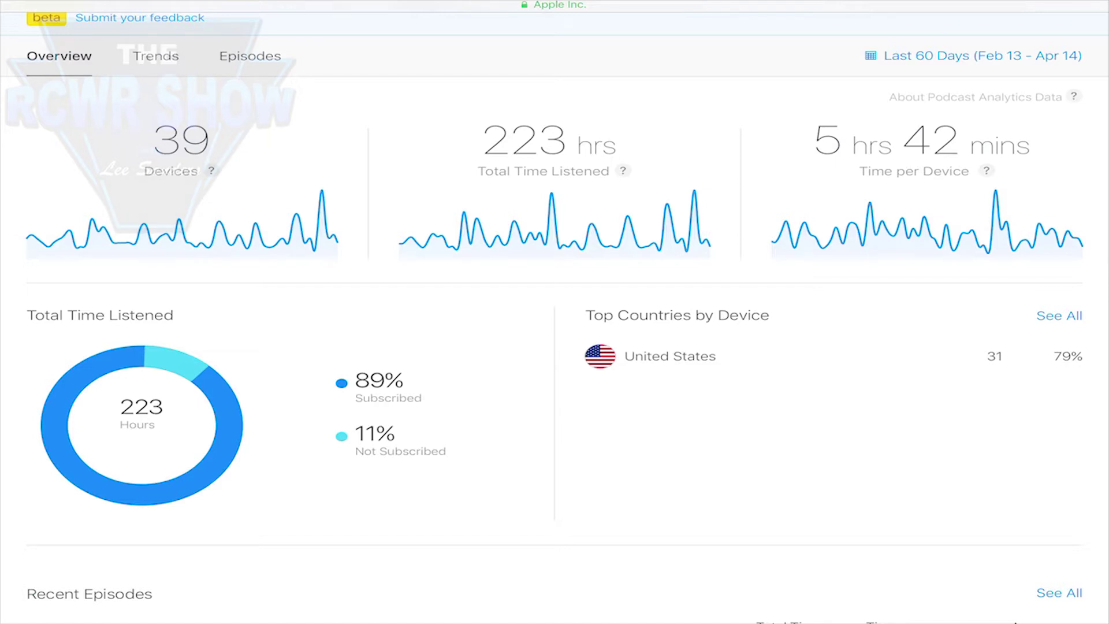
pyautogui.click(211, 171)
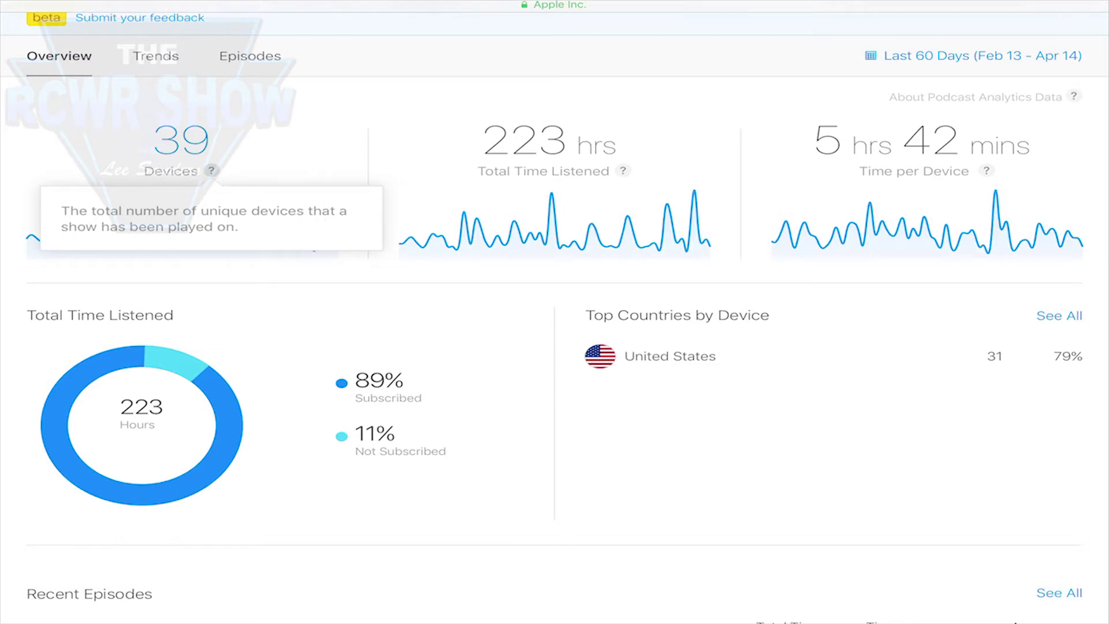
pyautogui.click(623, 171)
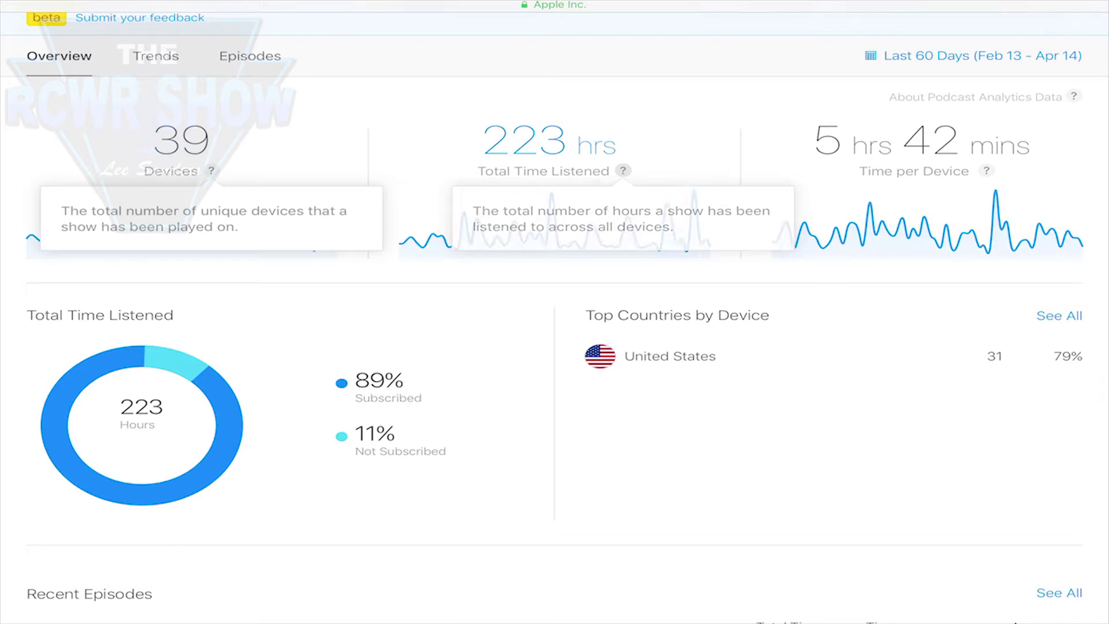
pyautogui.click(986, 171)
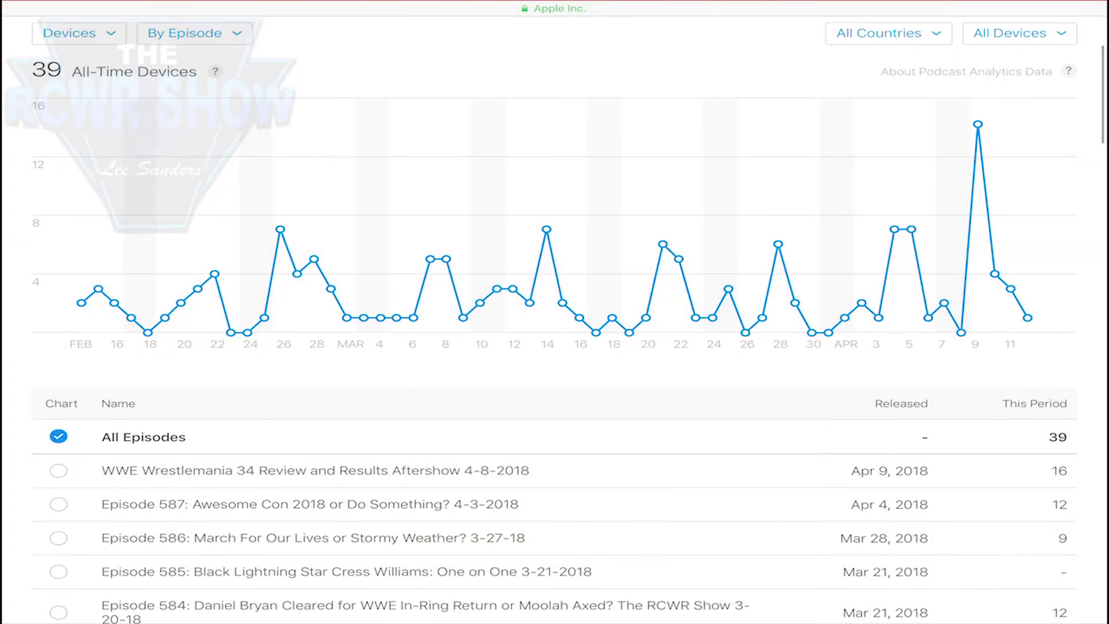
# Examine the show's daily device trend by episode, including the April 9 data point and the per-episode device counts.
pyautogui.click(82, 302)
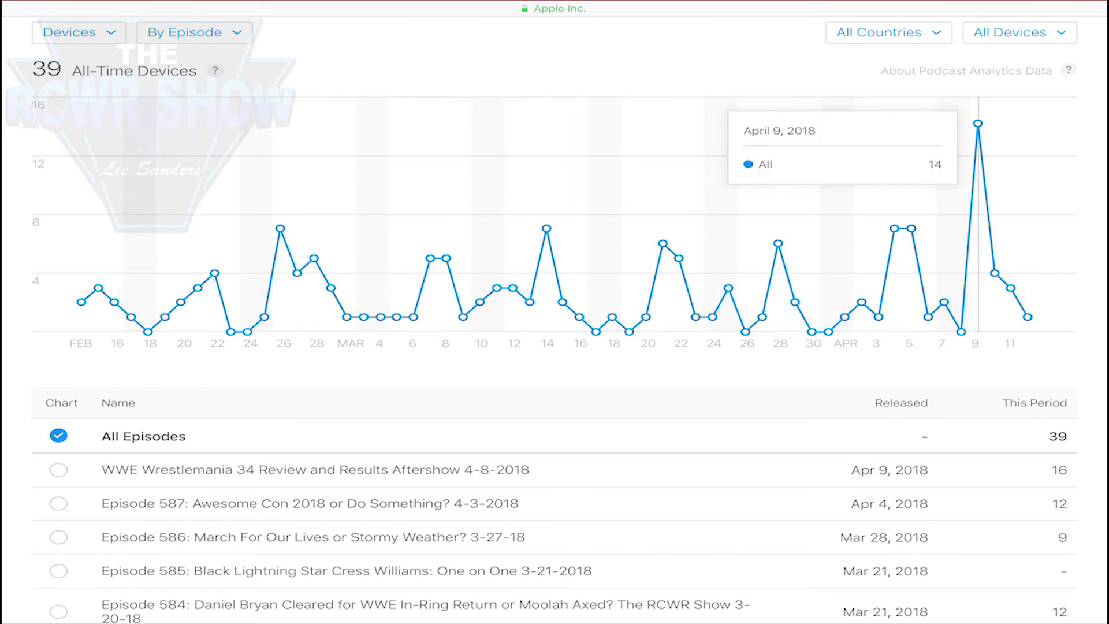
pyautogui.scroll(-5, 554, 320)
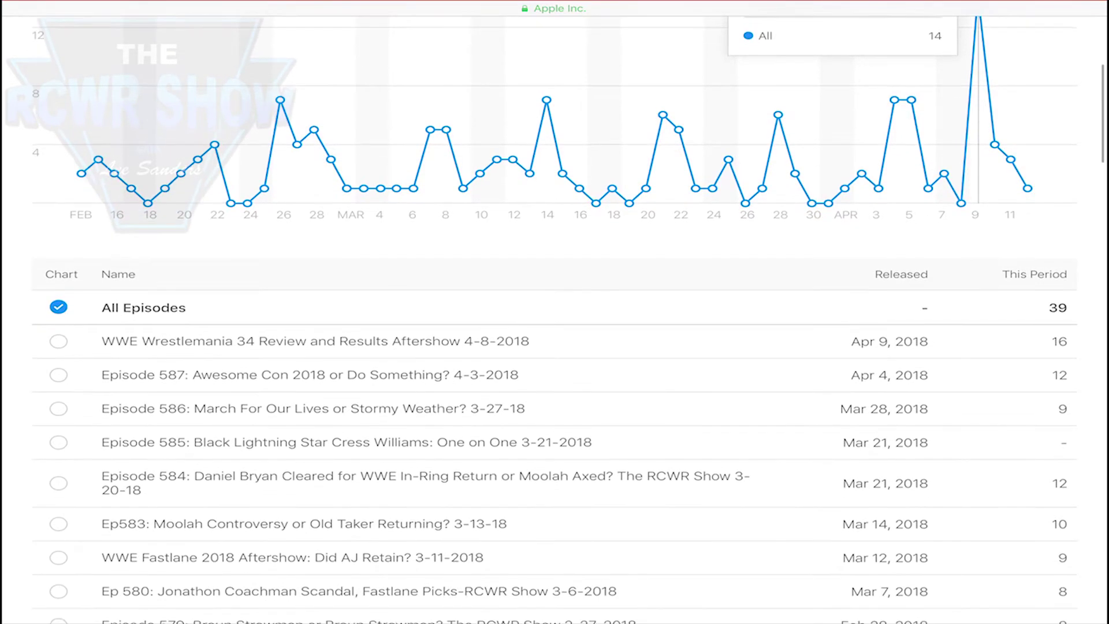
pyautogui.scroll(-2, 554, 320)
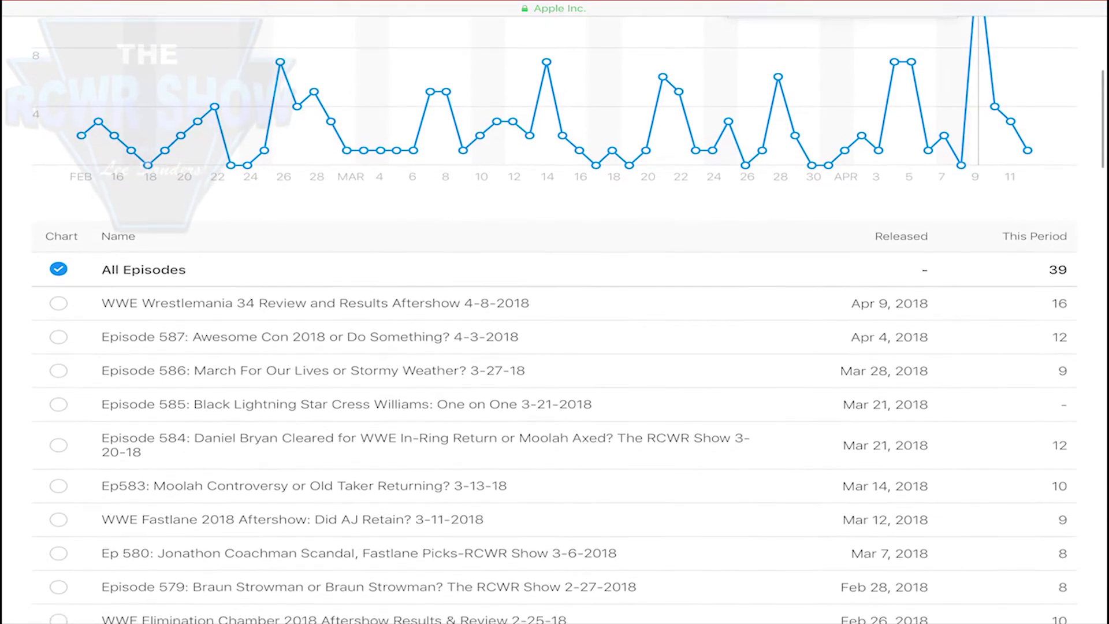
pyautogui.scroll(-1, 554, 321)
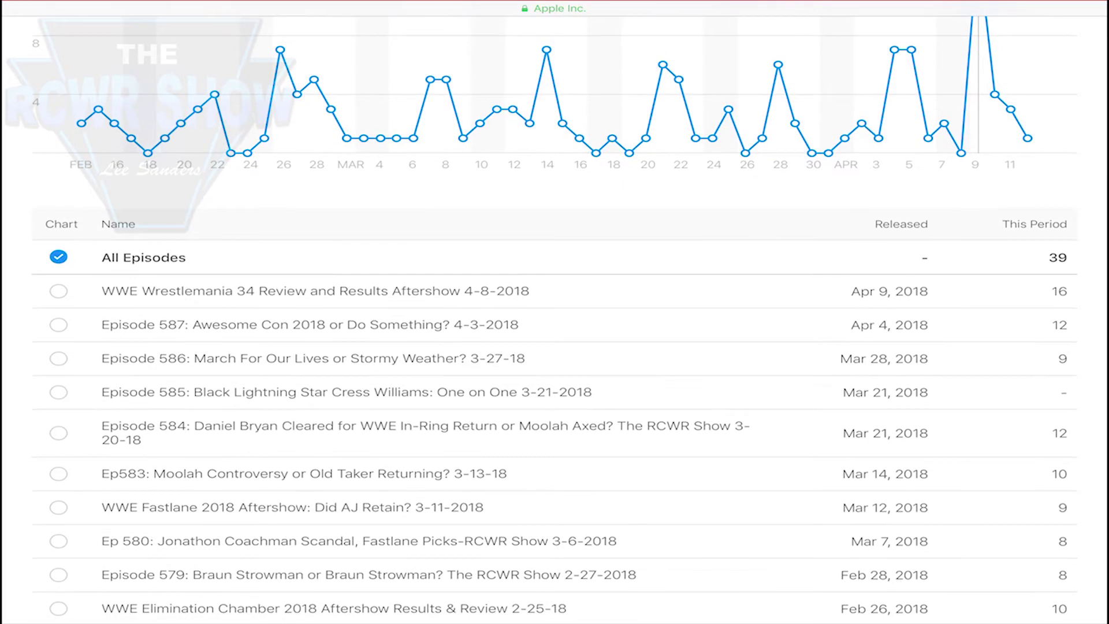
pyautogui.scroll(-2, 555, 320)
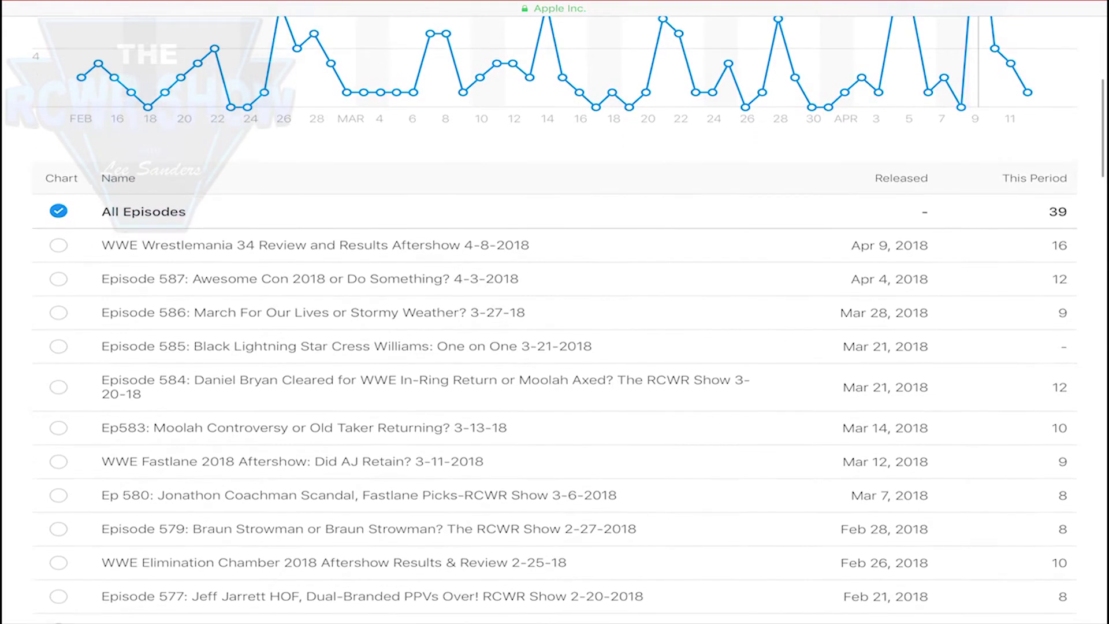
pyautogui.scroll(-2, 554, 321)
pyautogui.scroll(-3, 554, 321)
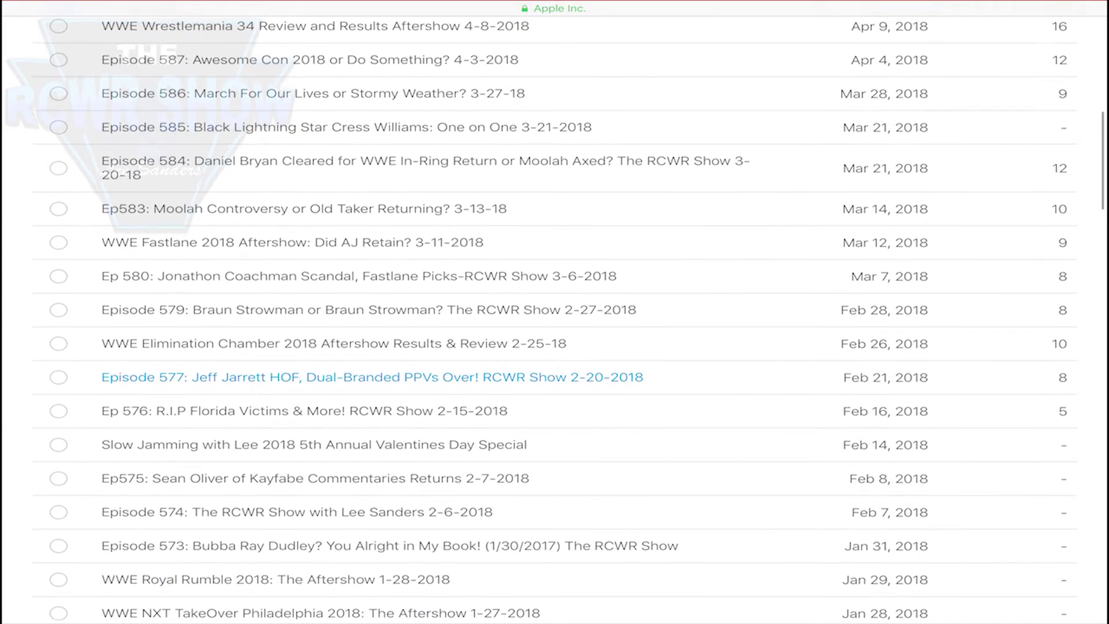
pyautogui.scroll(2, 554, 312)
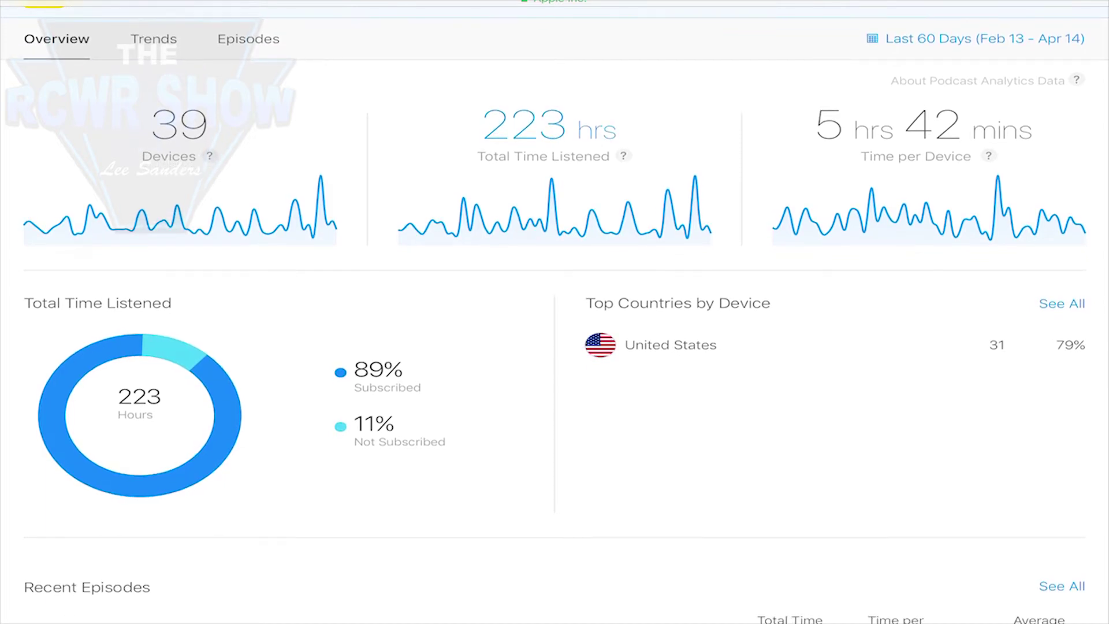
# Review the show overview's subscribed listening share, top countries by device and recent episode statistics.
pyautogui.scroll(-2, 554, 312)
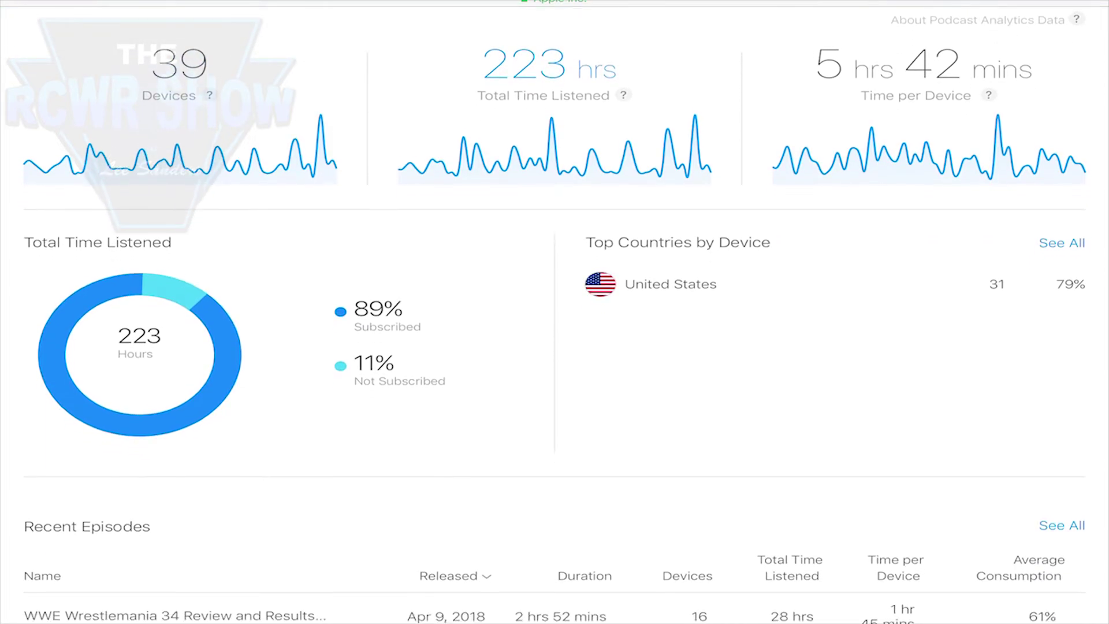
pyautogui.scroll(-3, 555, 312)
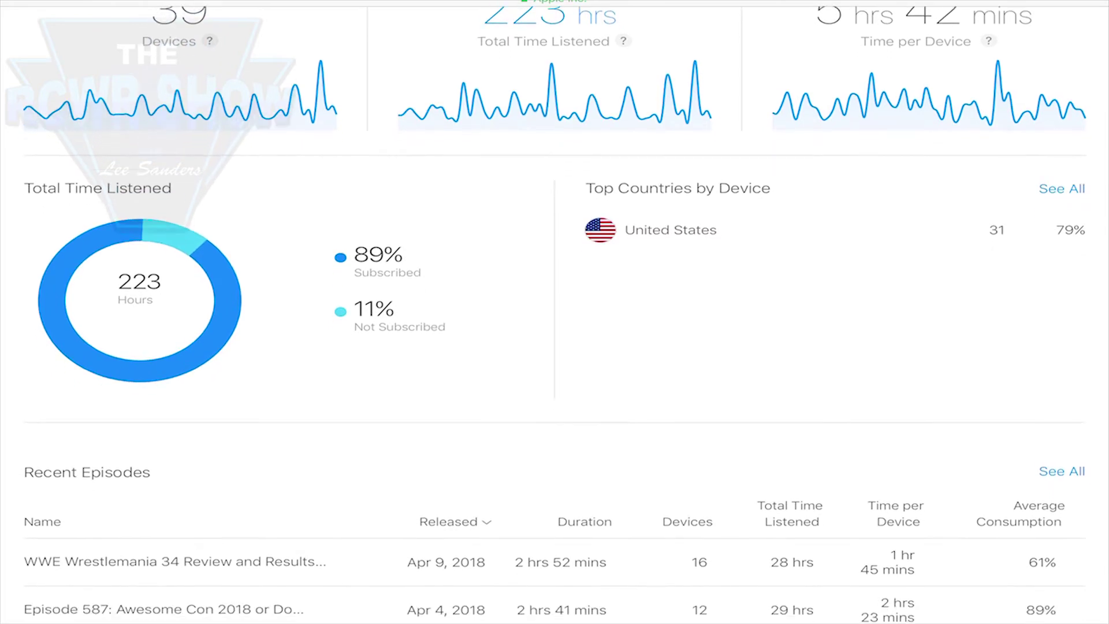
pyautogui.scroll(-2, 554, 312)
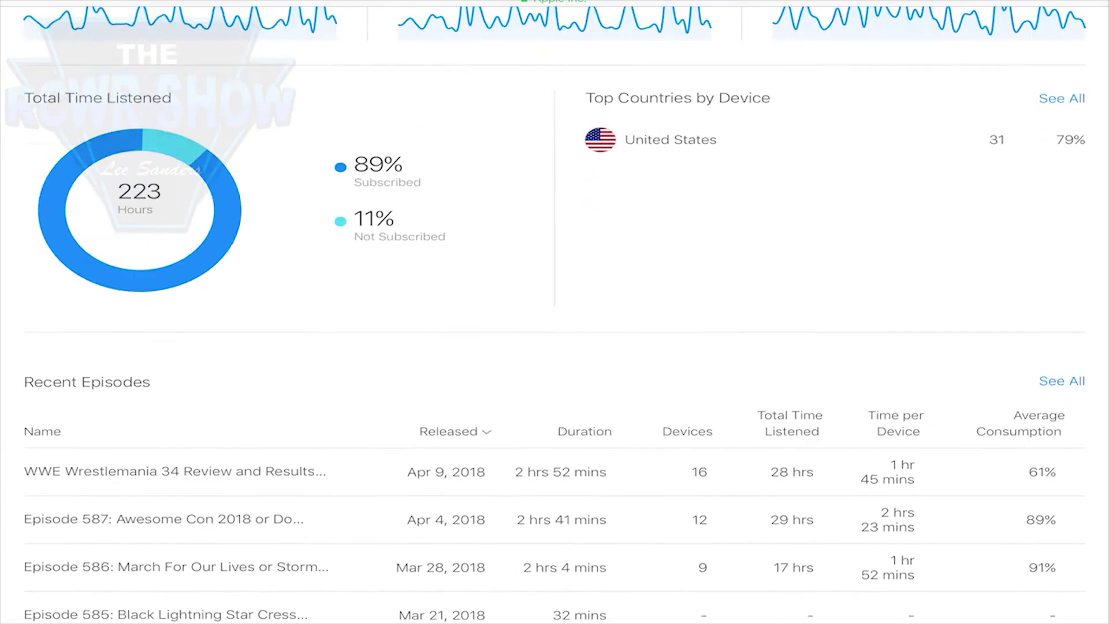
pyautogui.scroll(-10, 554, 312)
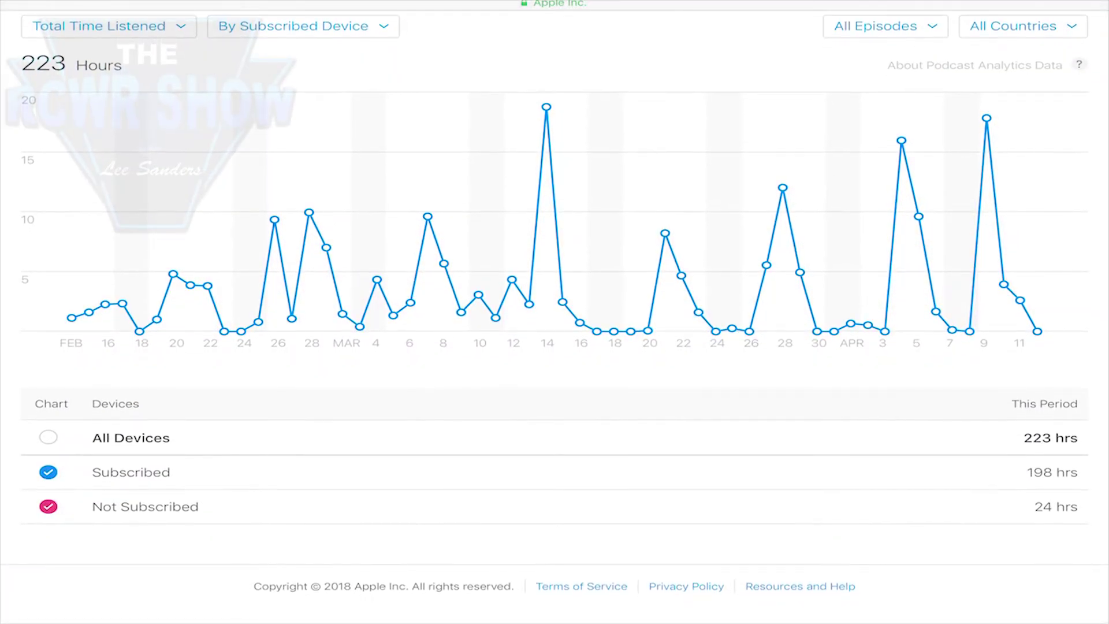
# View total time listened by subscribed device, and browse the duration, devices and average consumption of all episodes.
pyautogui.scroll(1, 555, 312)
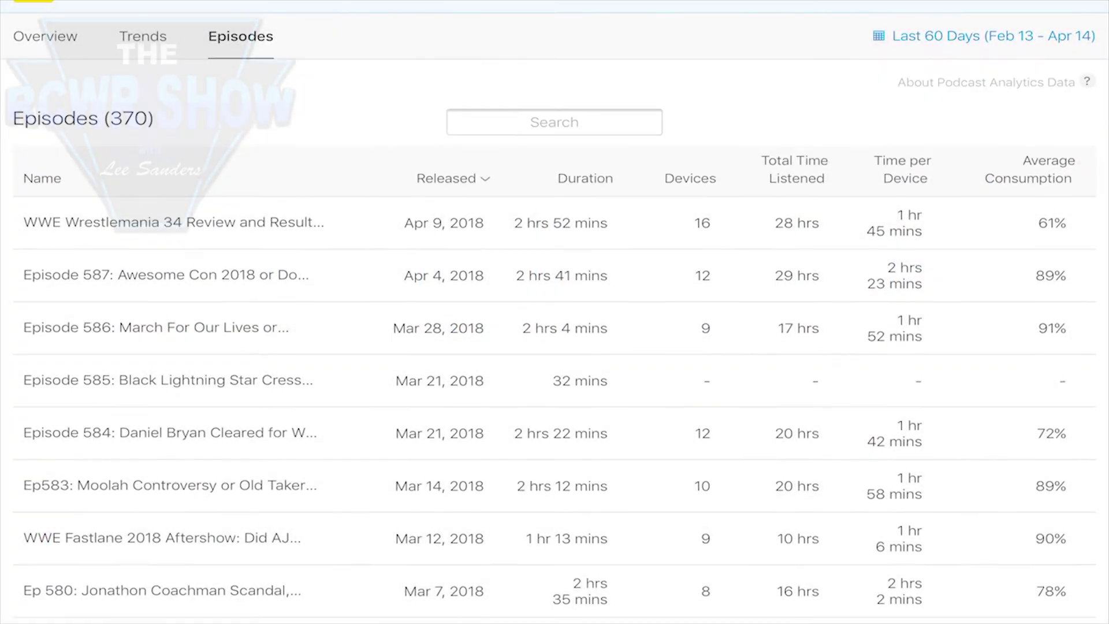
pyautogui.scroll(-2, 555, 312)
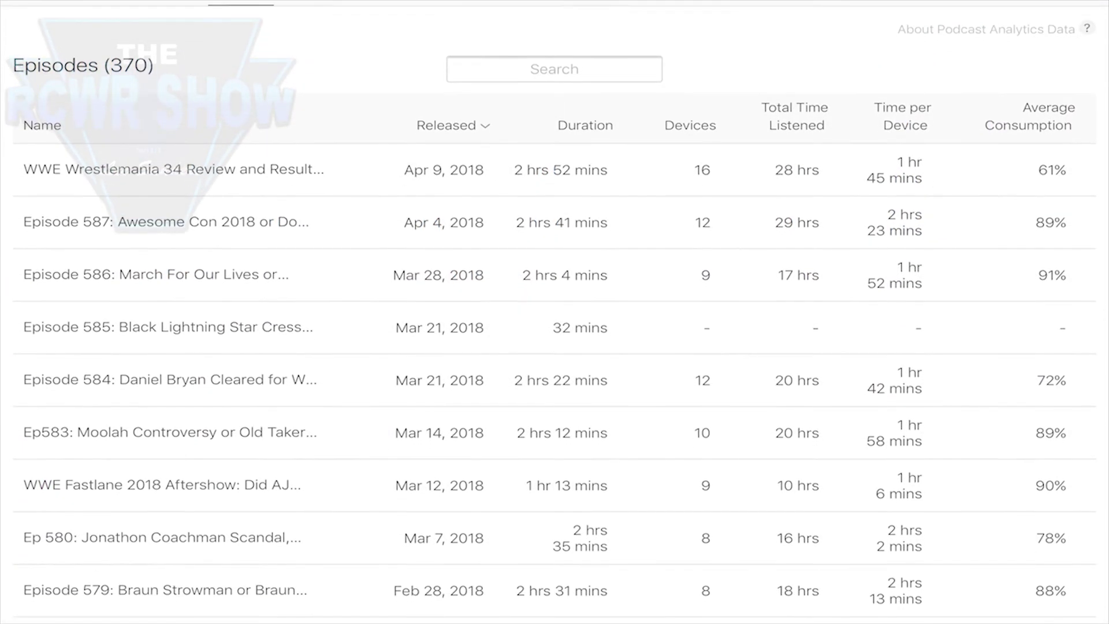
pyautogui.scroll(-1, 555, 312)
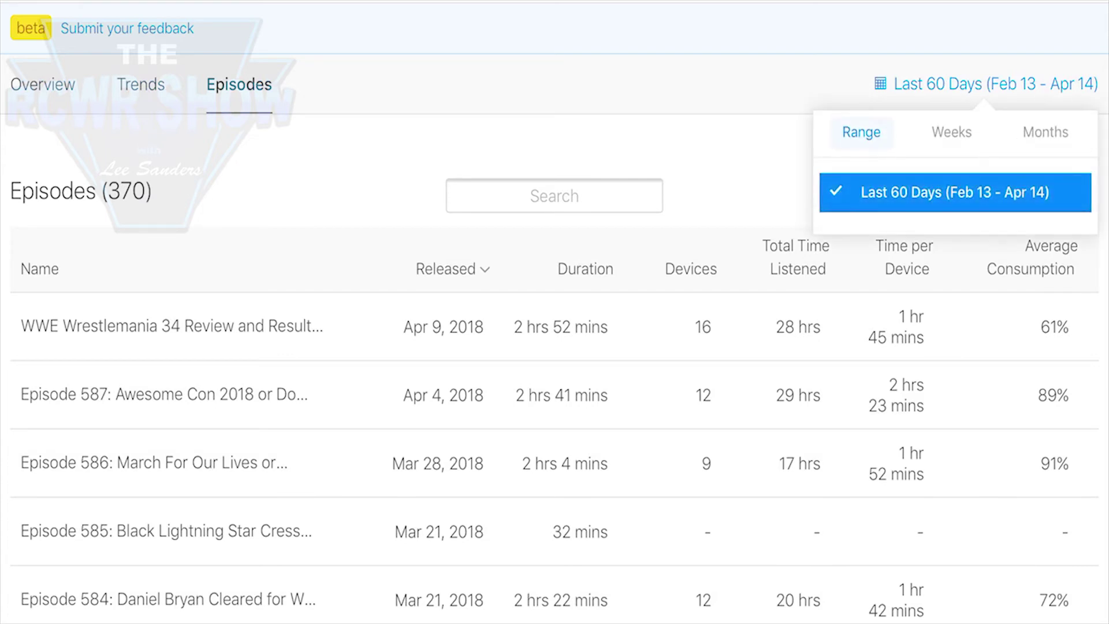
# Check the weekly and monthly date filters, and view the episode statistics for January, February and March 2018.
pyautogui.click(951, 132)
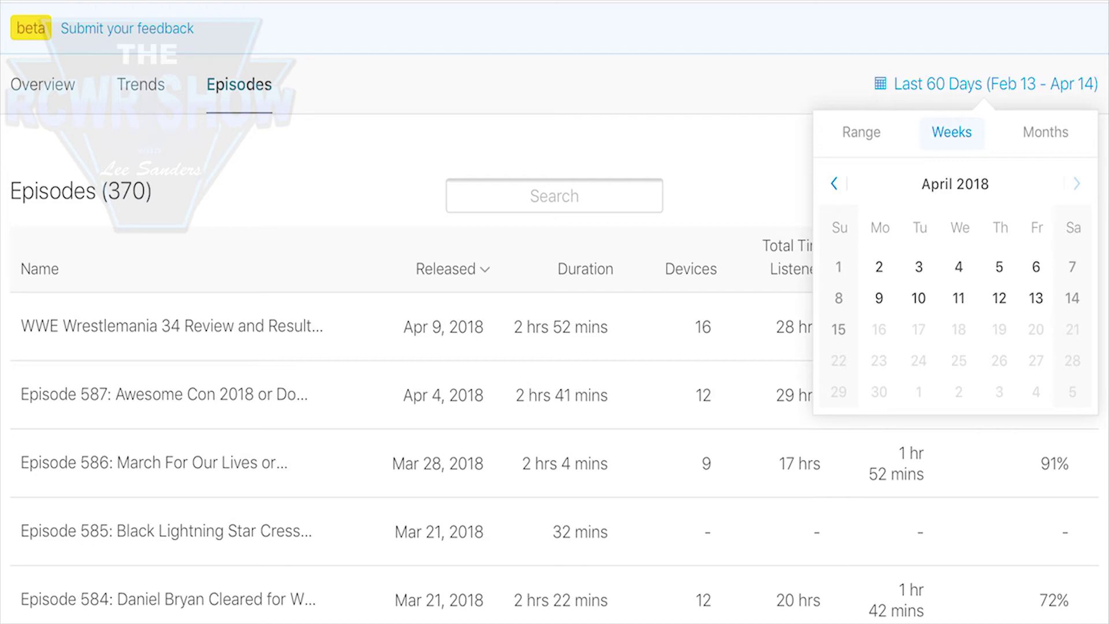
pyautogui.click(1045, 132)
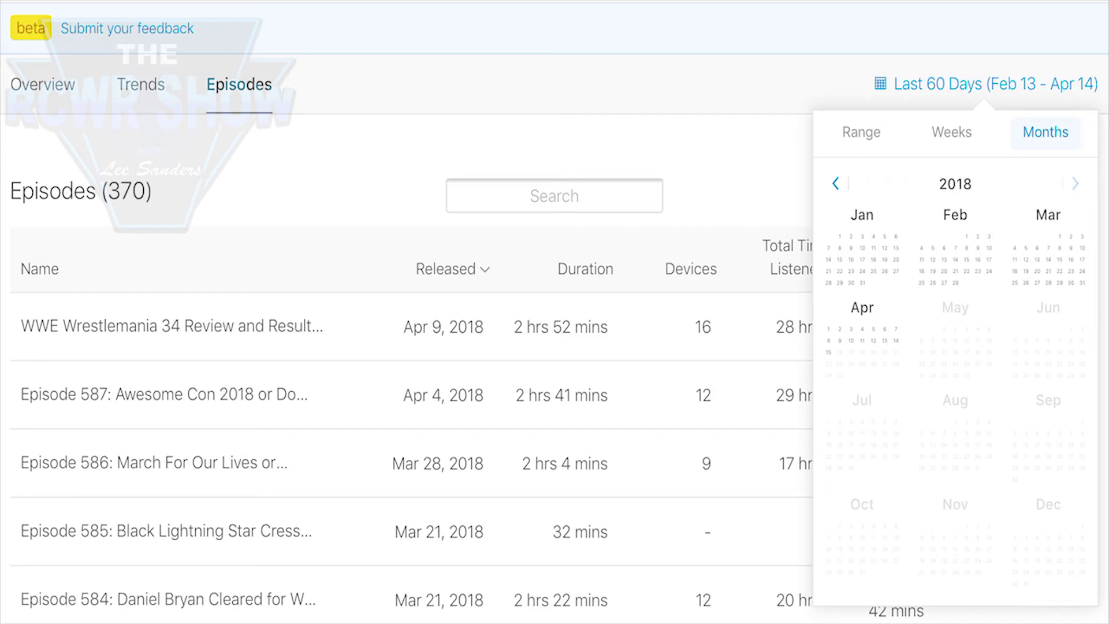
pyautogui.click(881, 227)
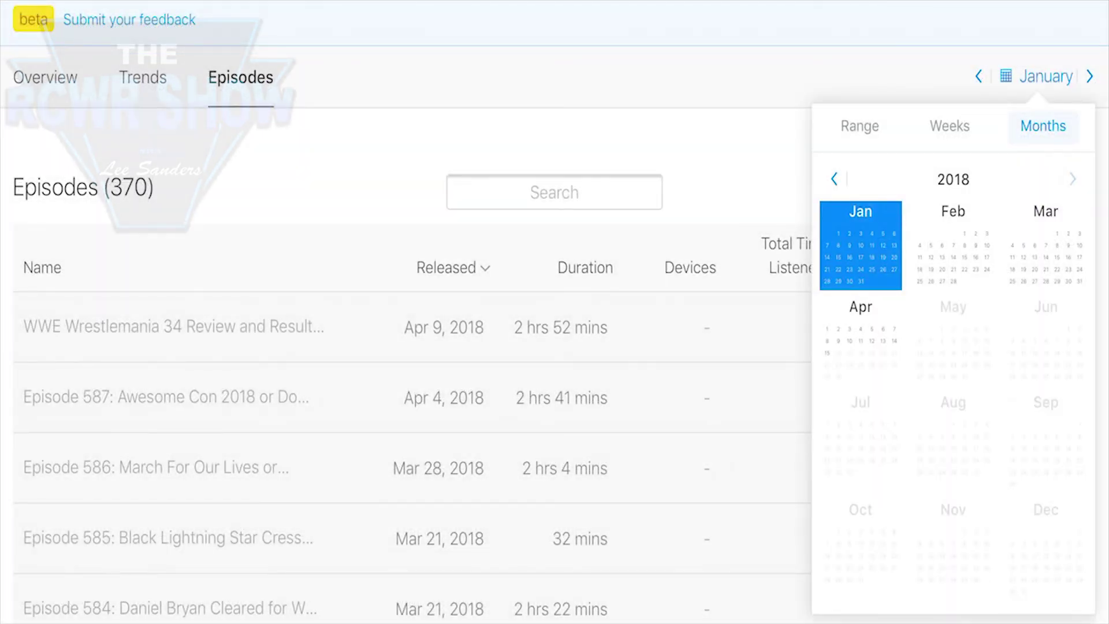
pyautogui.click(953, 248)
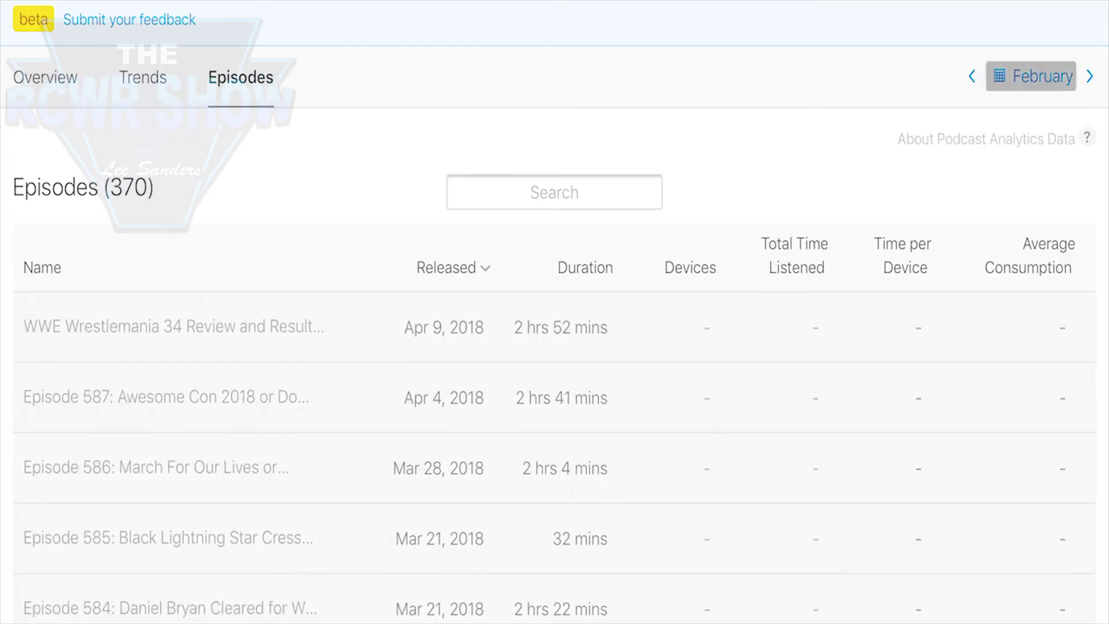
pyautogui.click(1042, 76)
pyautogui.click(1046, 246)
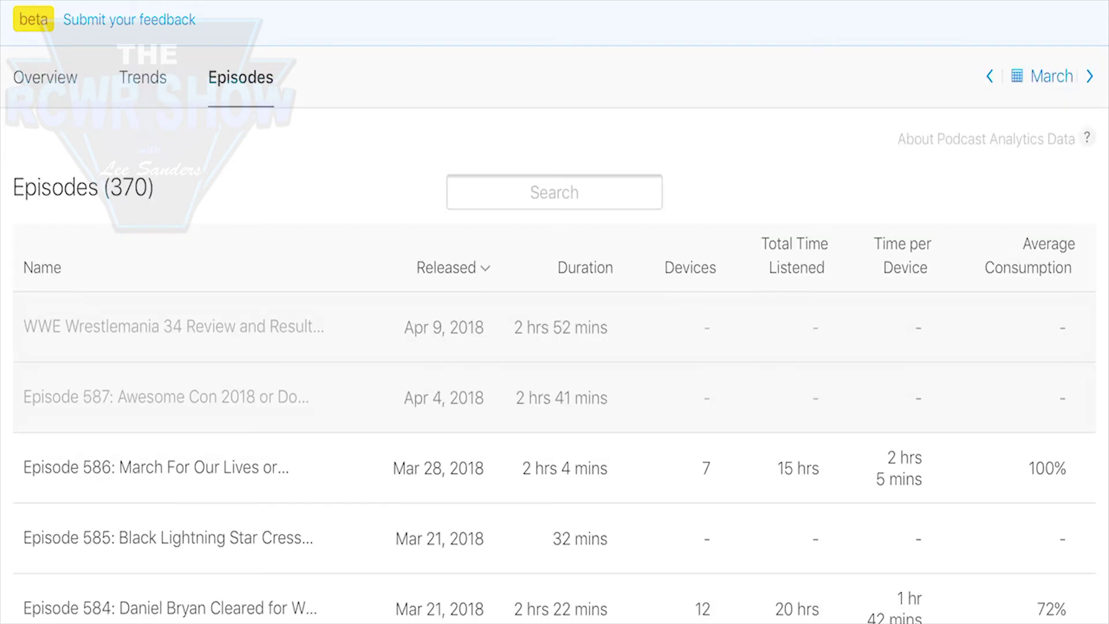
pyautogui.scroll(-9, 554, 312)
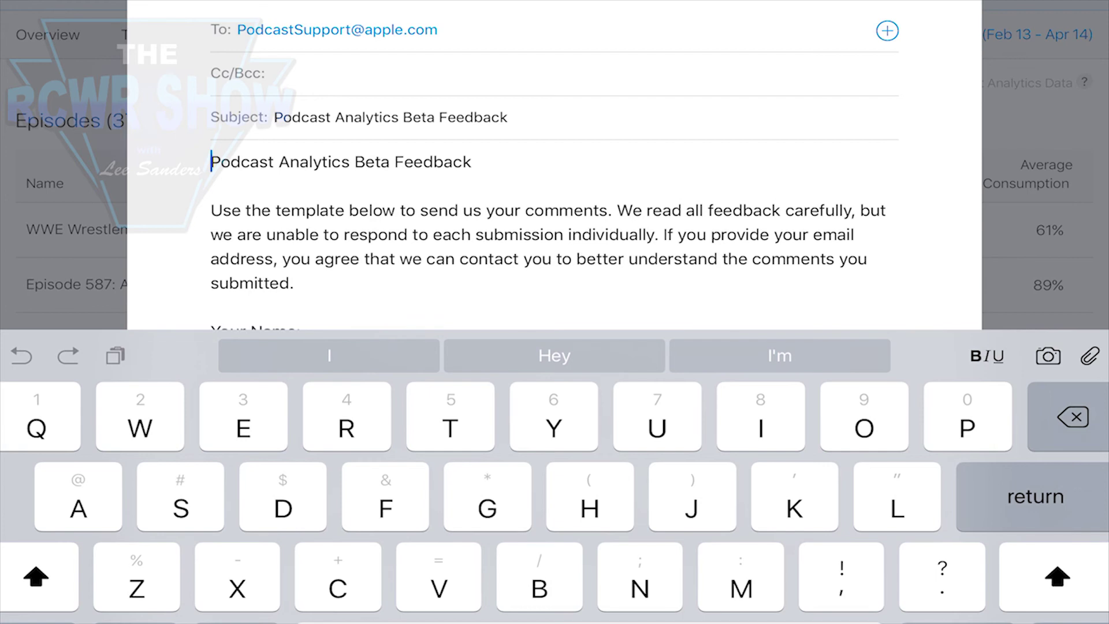
# Read the Podcast Analytics Beta Feedback email template, including its requested details and submission policy note.
pyautogui.scroll(-5, 555, 173)
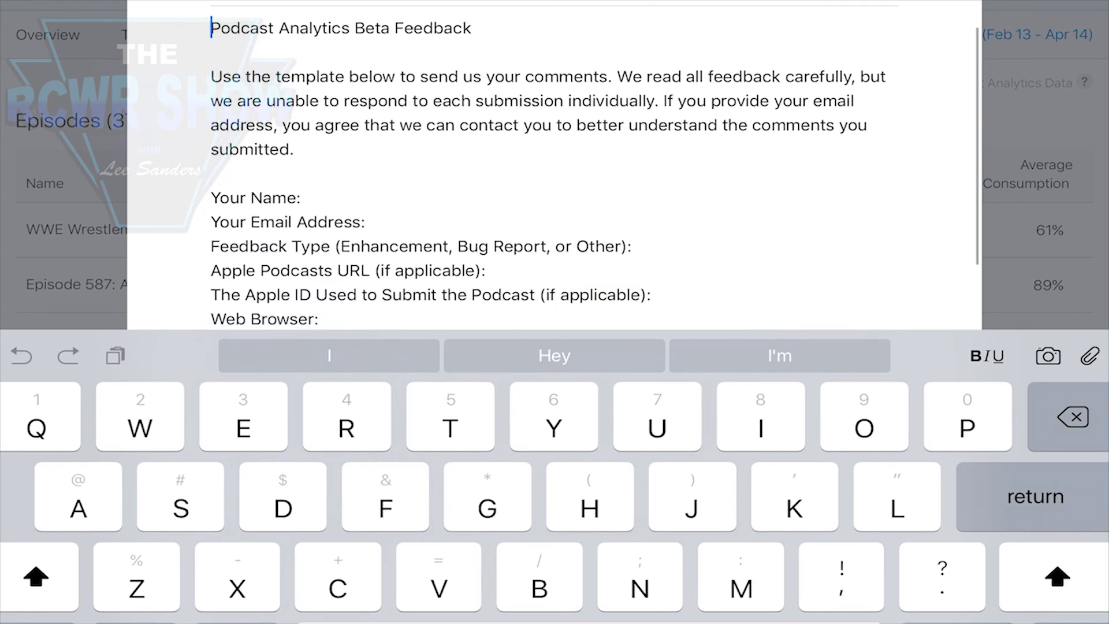
pyautogui.scroll(1, 554, 174)
pyautogui.scroll(-3, 554, 173)
pyautogui.scroll(-2, 554, 174)
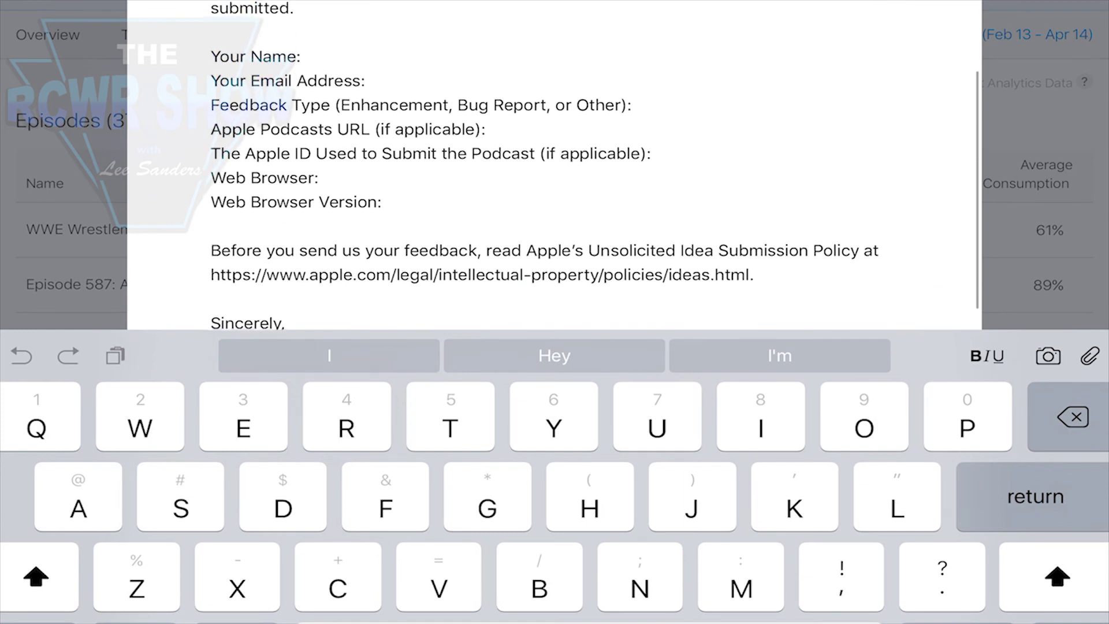
pyautogui.scroll(6, 554, 173)
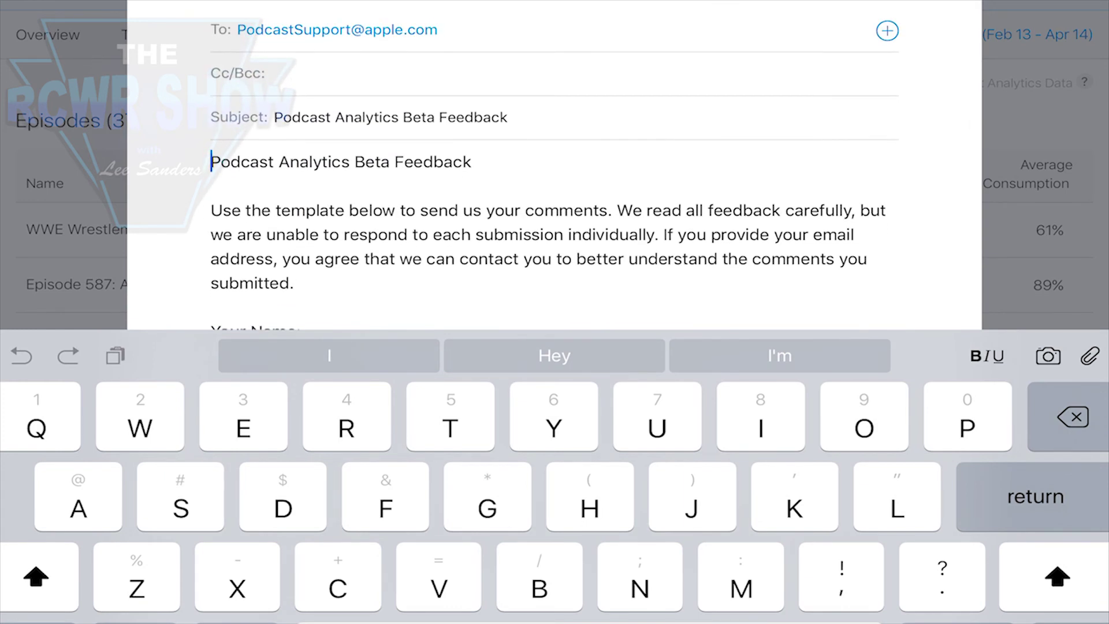